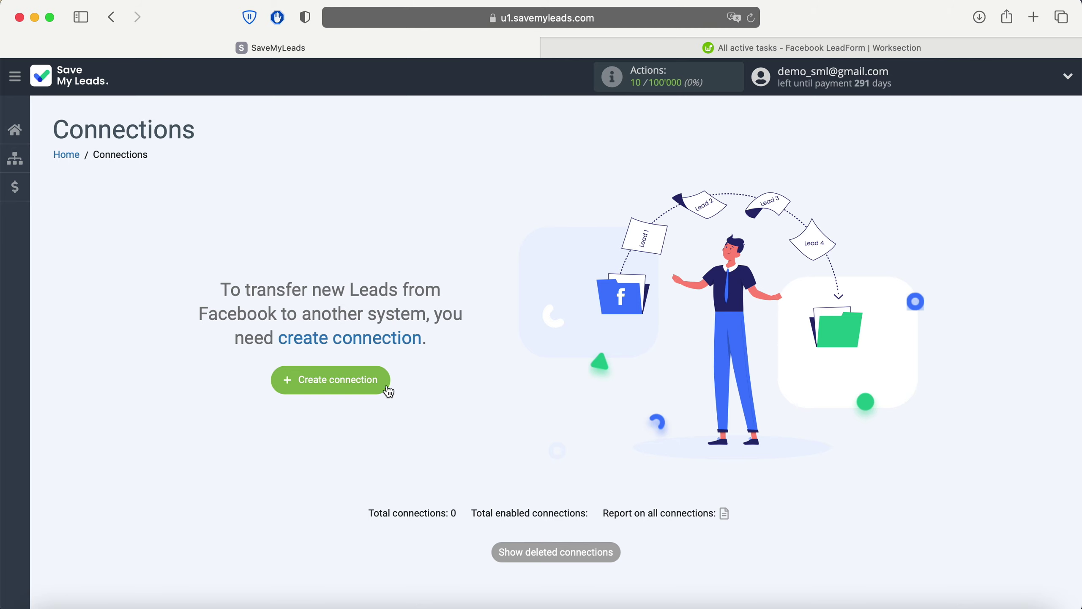
# Step: Create a new connection that transfers Facebook leads to Worksection with the Create Task action
pyautogui.click(377, 377)
pyautogui.scroll(-15, 377, 377)
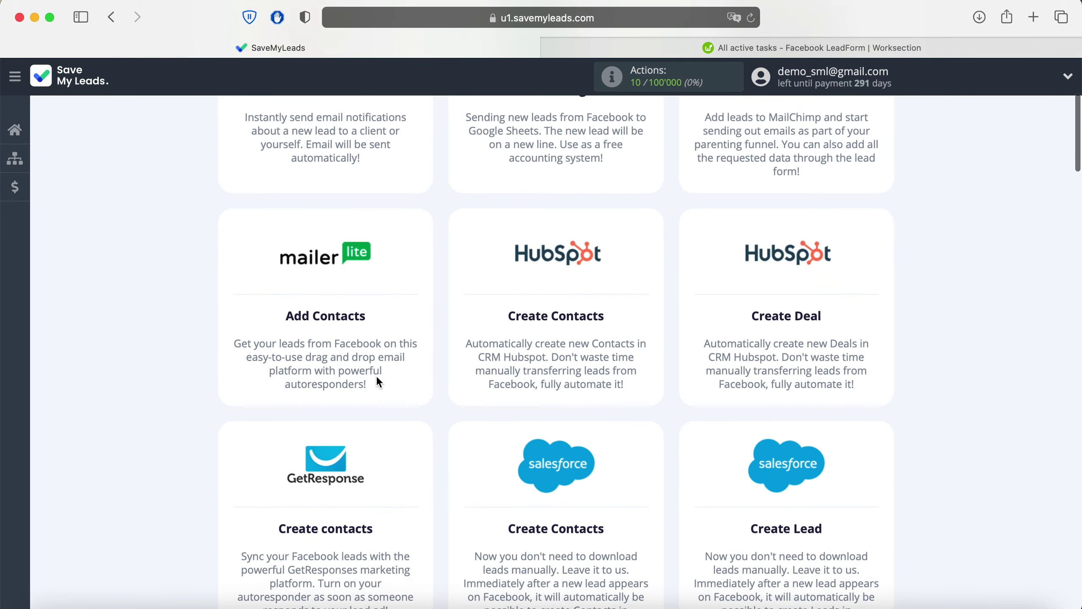
pyautogui.scroll(-10, 379, 381)
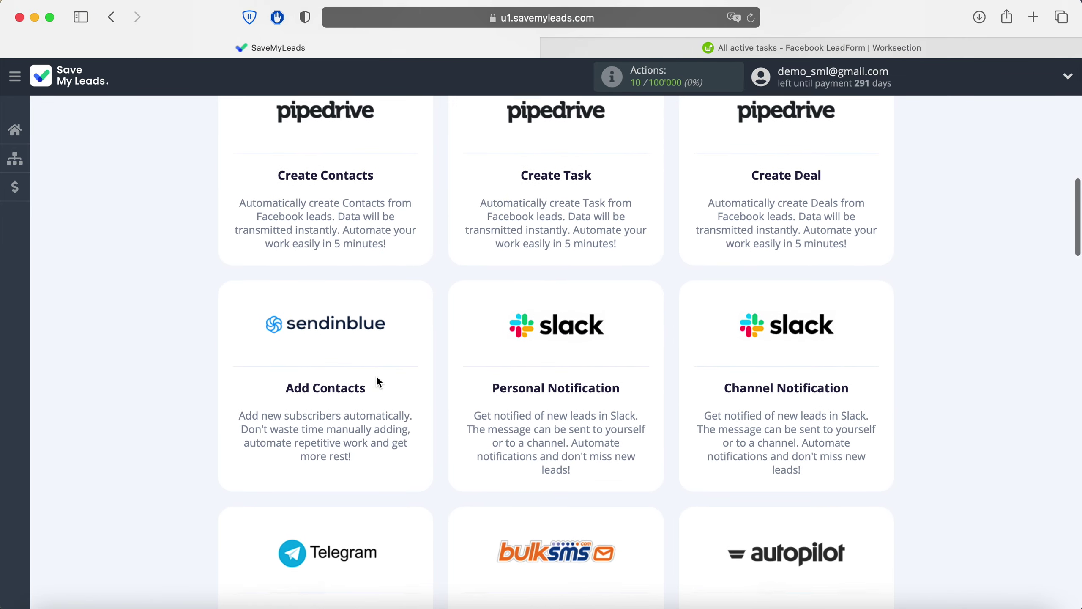
pyautogui.scroll(-10, 379, 380)
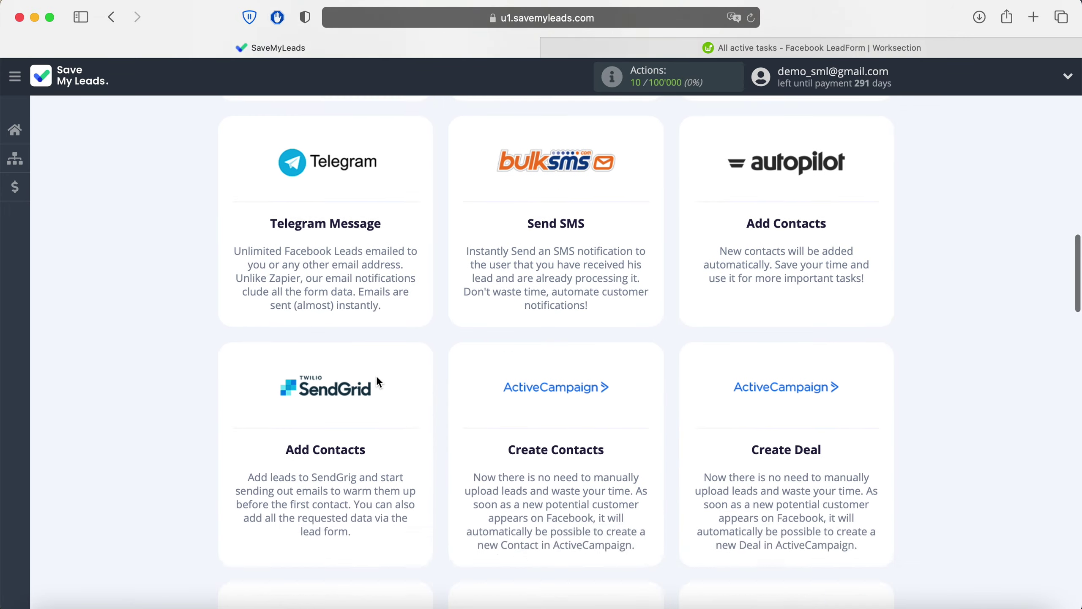
pyautogui.scroll(-10, 378, 381)
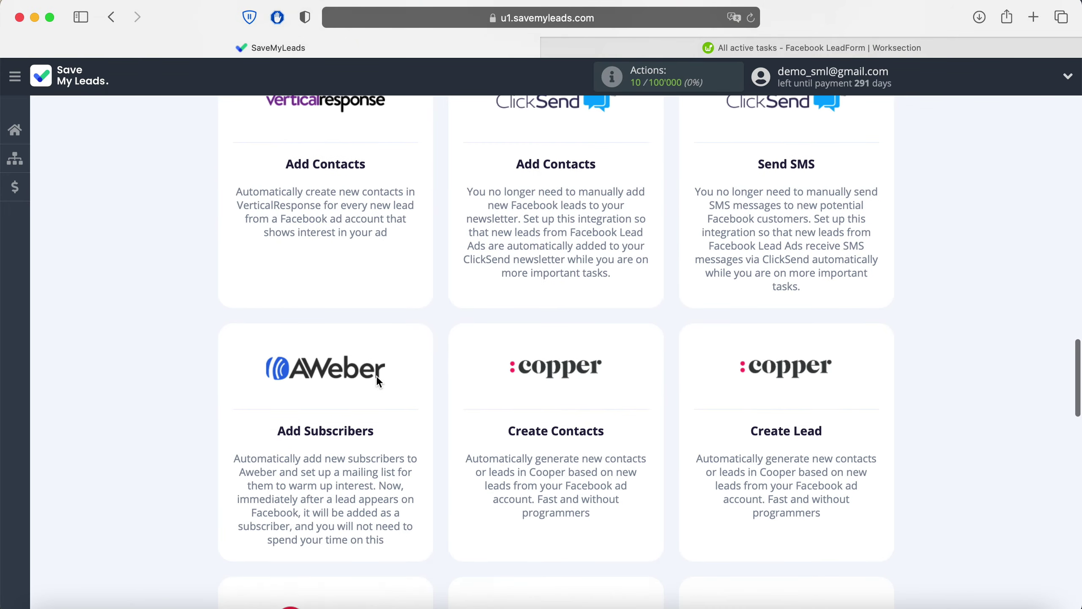
pyautogui.scroll(-10, 379, 381)
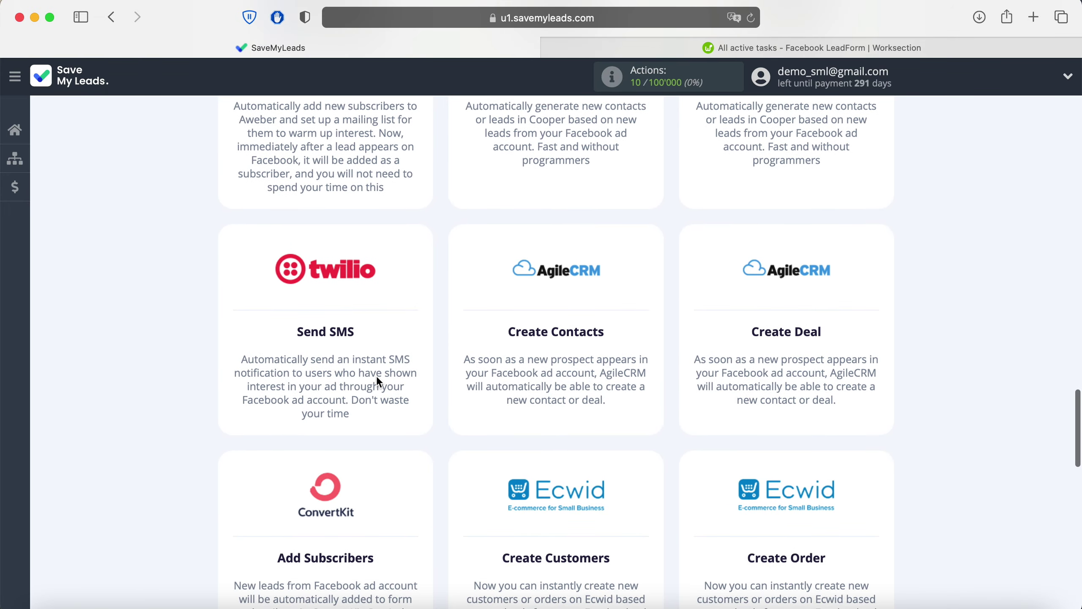
pyautogui.scroll(-8, 378, 381)
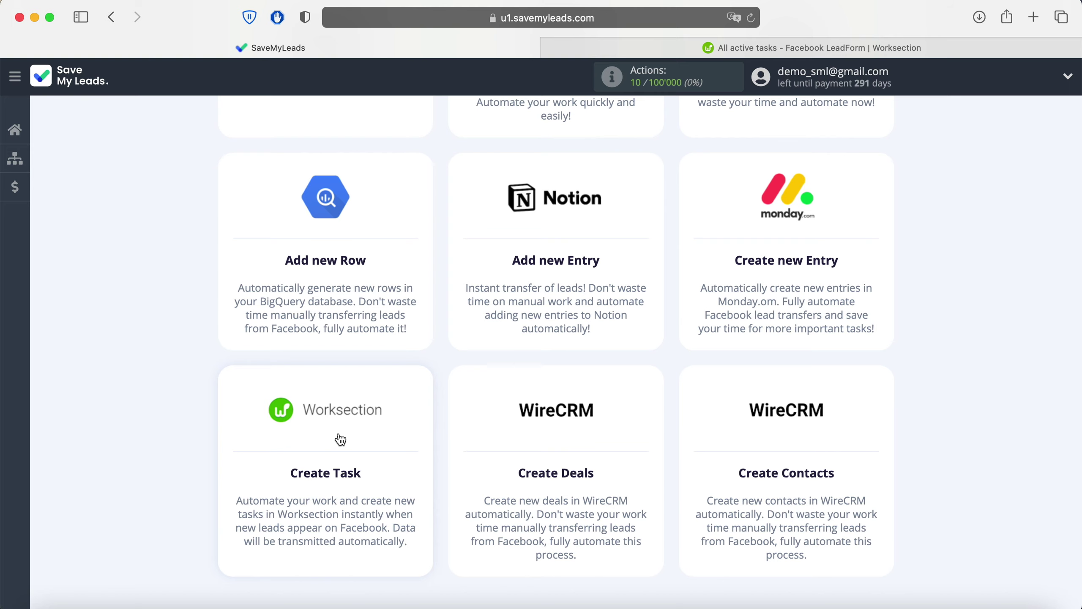
pyautogui.click(341, 439)
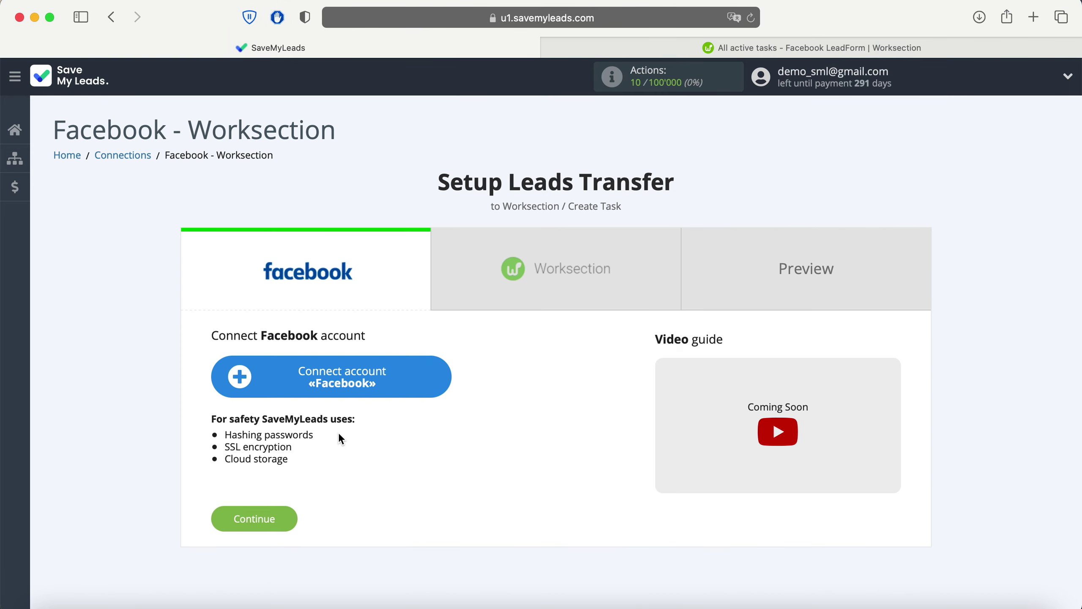
# Step: Start connecting a Facebook account and log in with the saved login and account password
pyautogui.click(425, 382)
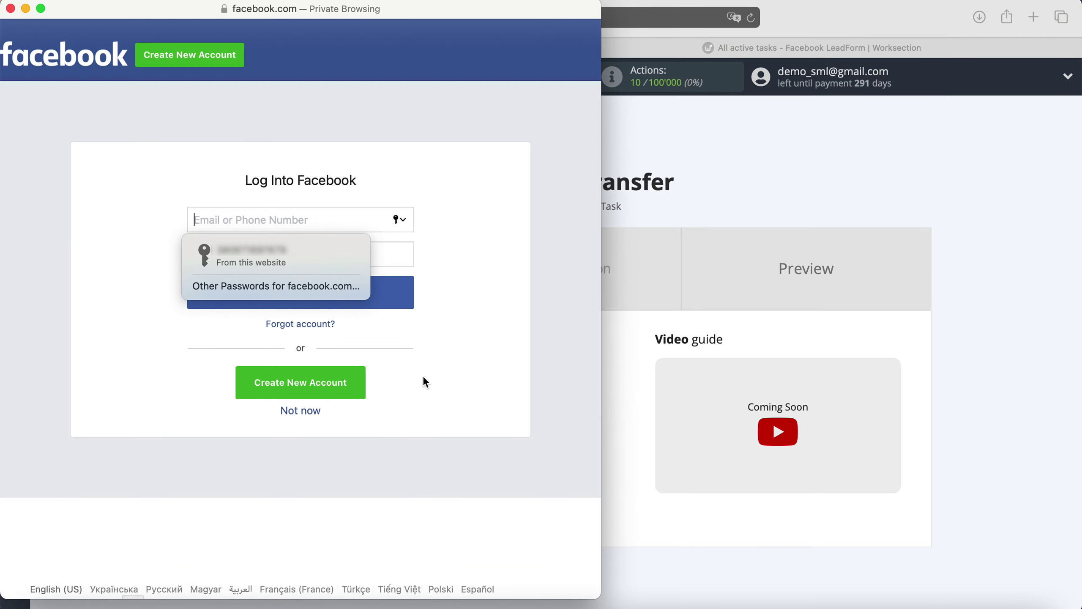
pyautogui.click(309, 251)
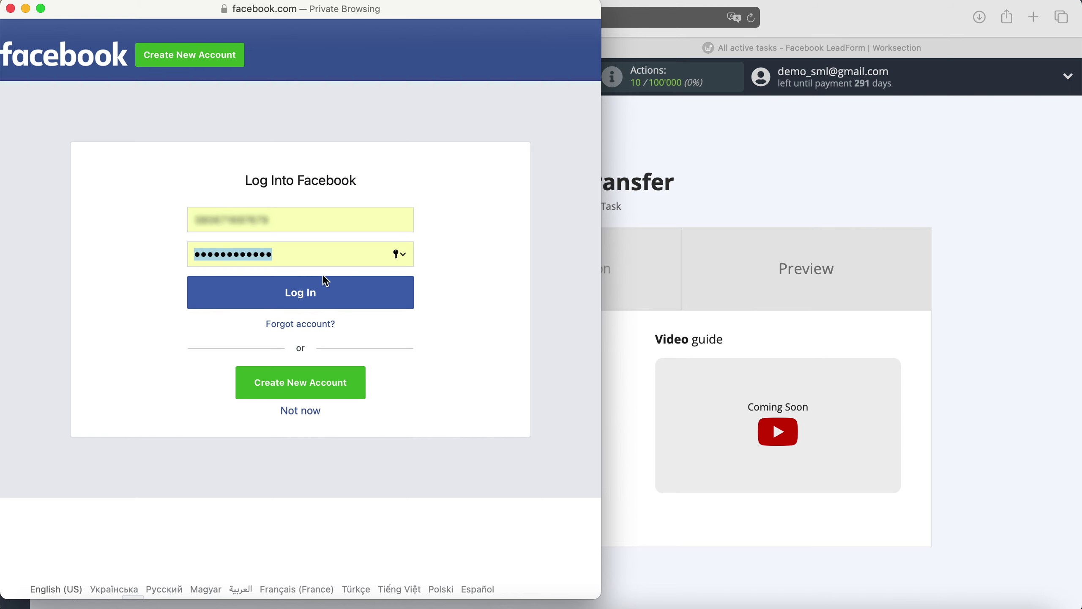
pyautogui.click(358, 292)
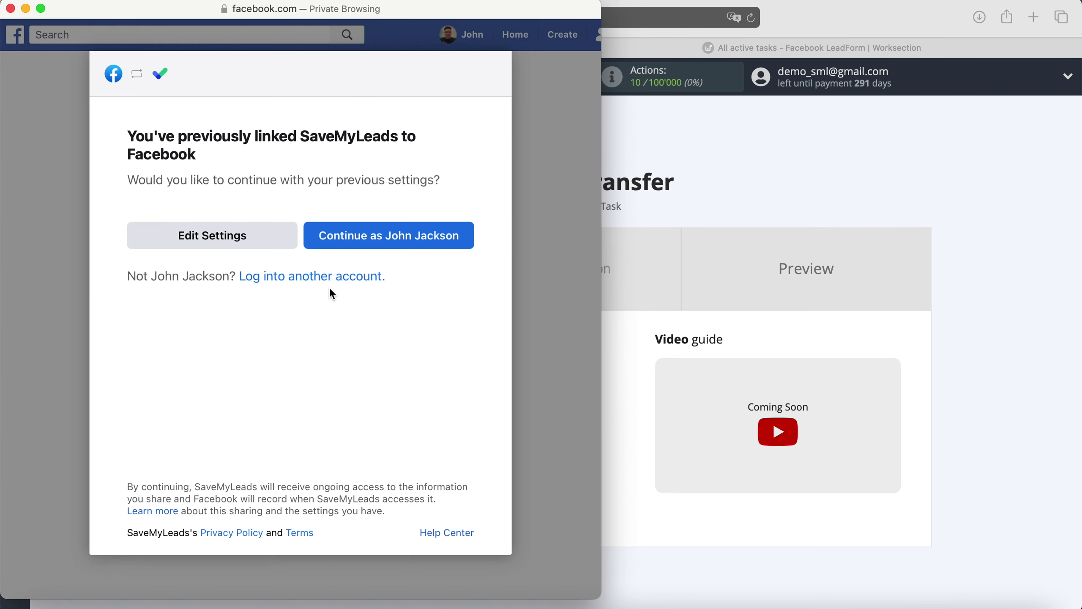
# Step: Review the SaveMyLeads access settings, keep both Facebook pages and all permissions enabled, and finish linking the account
pyautogui.click(265, 241)
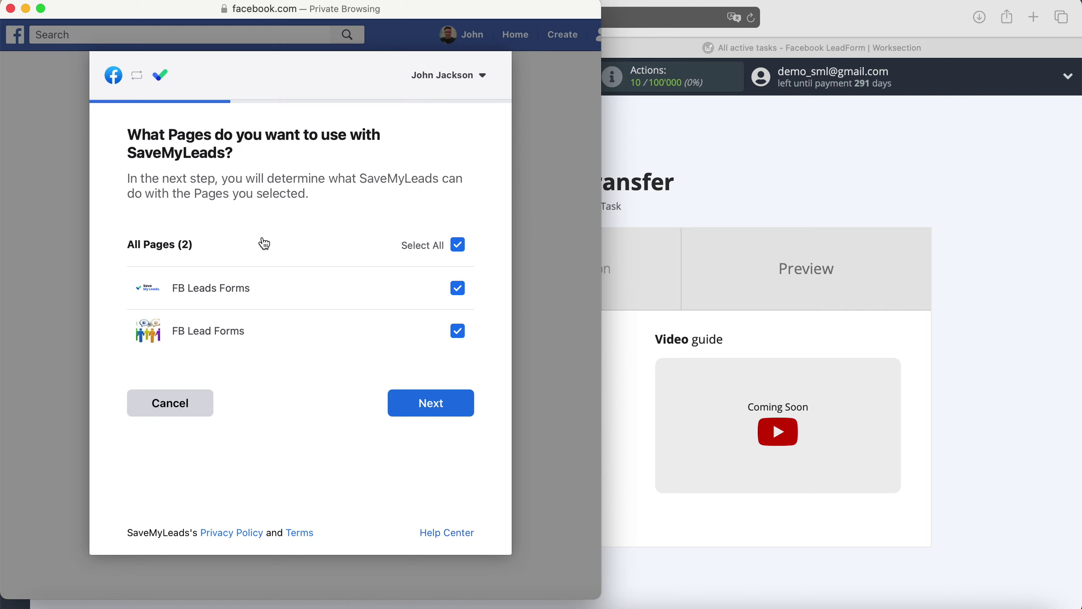
pyautogui.click(430, 403)
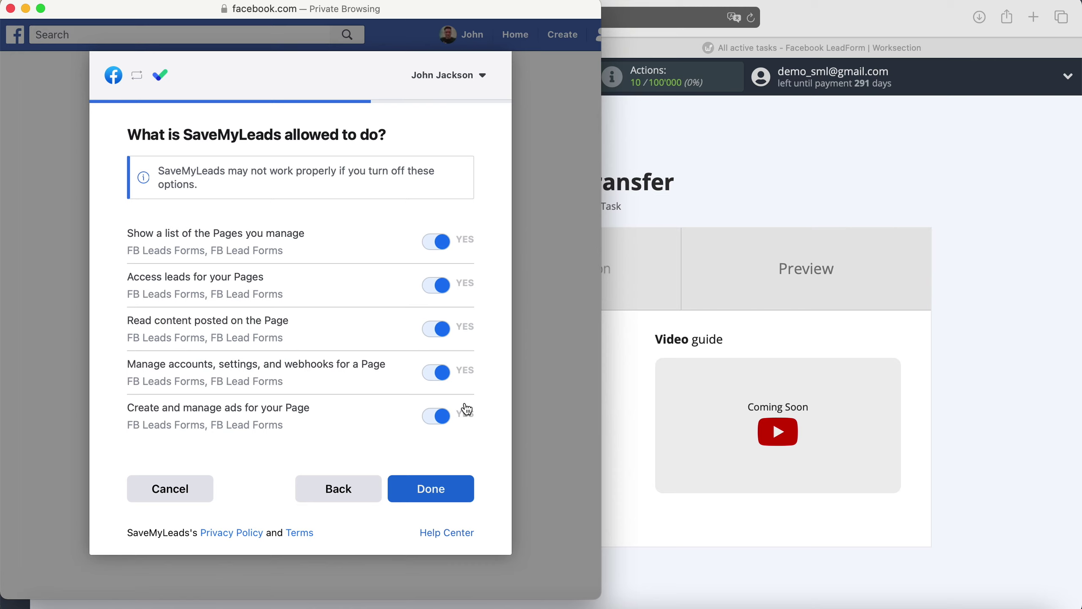
pyautogui.click(459, 488)
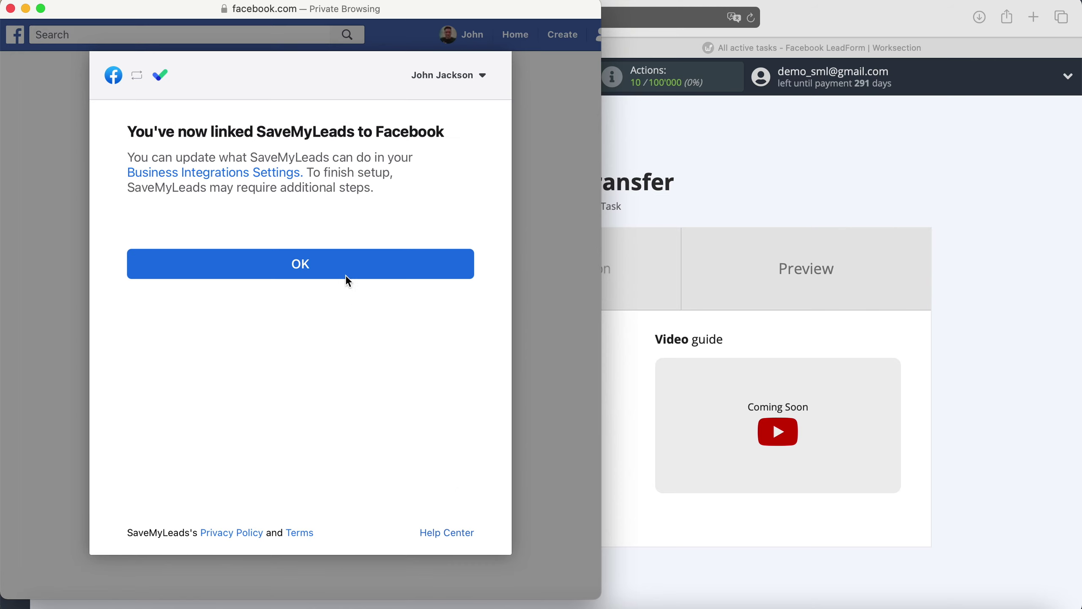
pyautogui.click(336, 264)
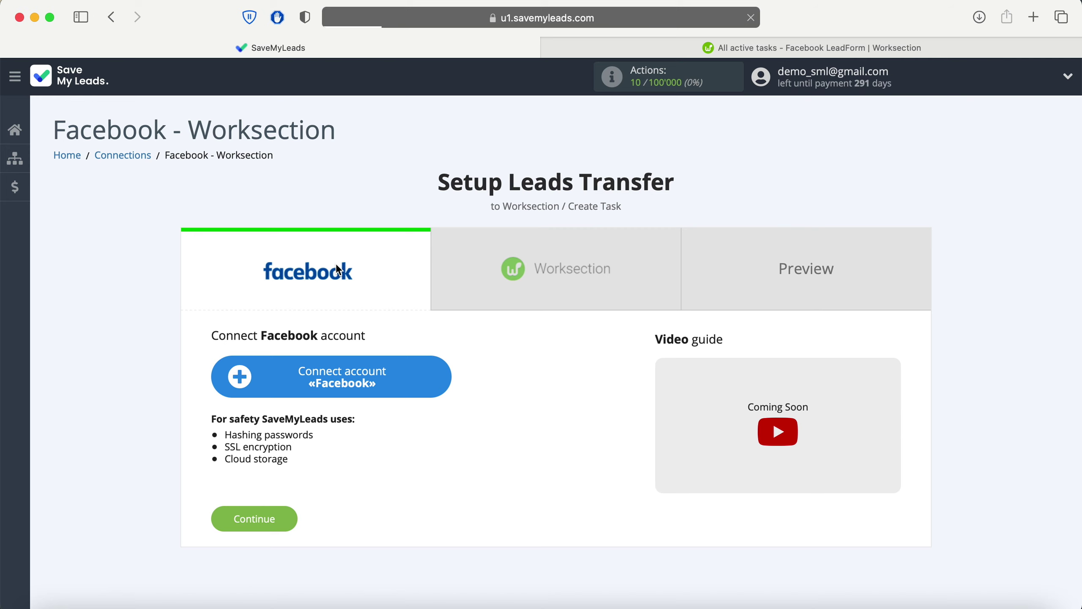
# Step: Set the lead source to the connected Facebook account, page FB Leads Forms and form FB Lead Form 19.05.2021, and continue to Worksection
pyautogui.click(341, 419)
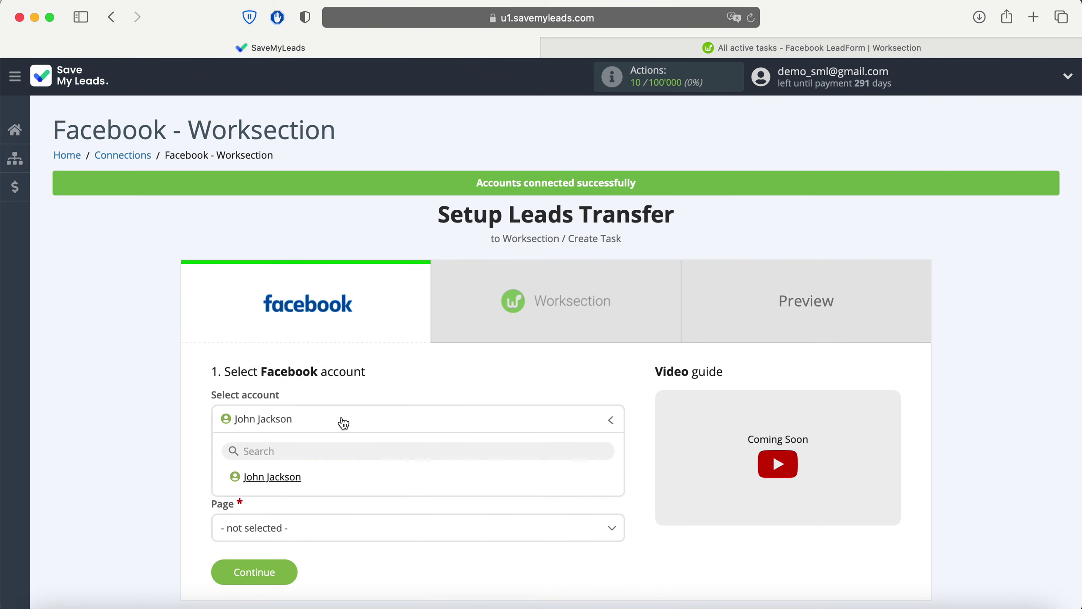
pyautogui.click(322, 477)
pyautogui.scroll(-5, 320, 486)
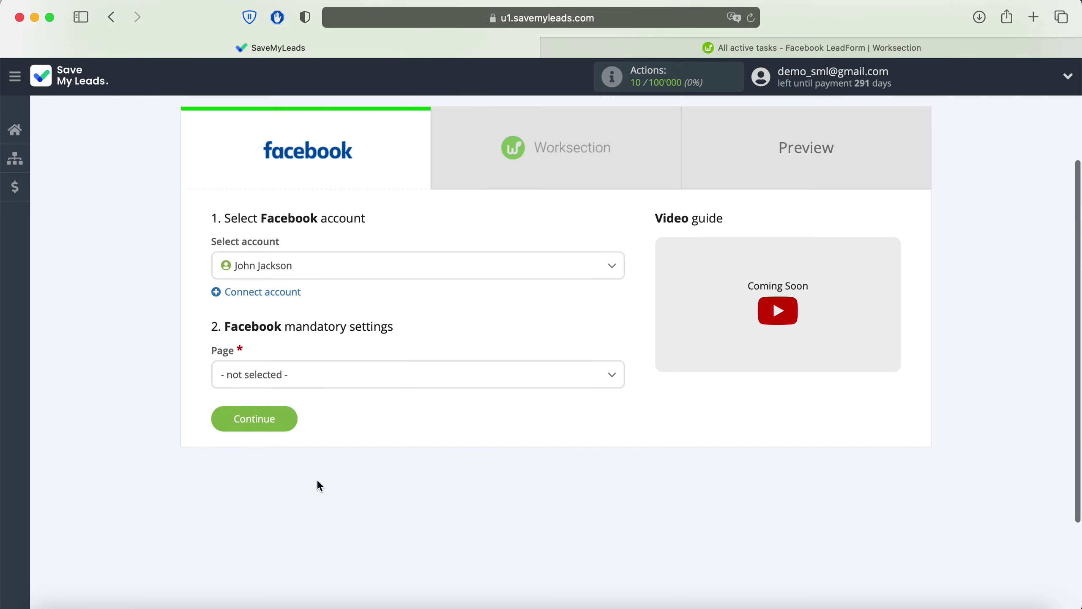
pyautogui.click(343, 378)
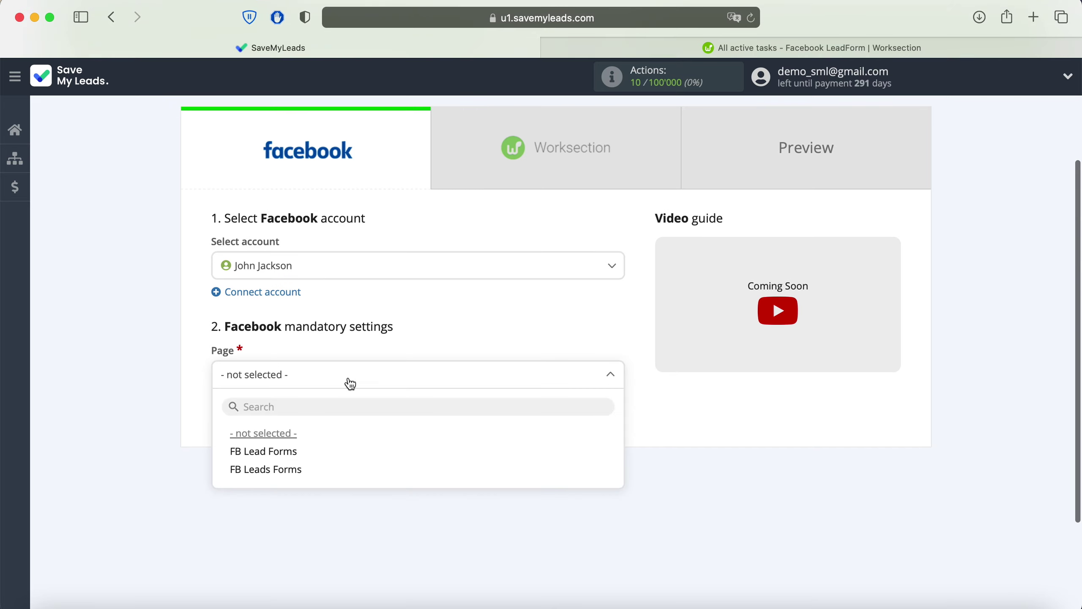
pyautogui.click(330, 474)
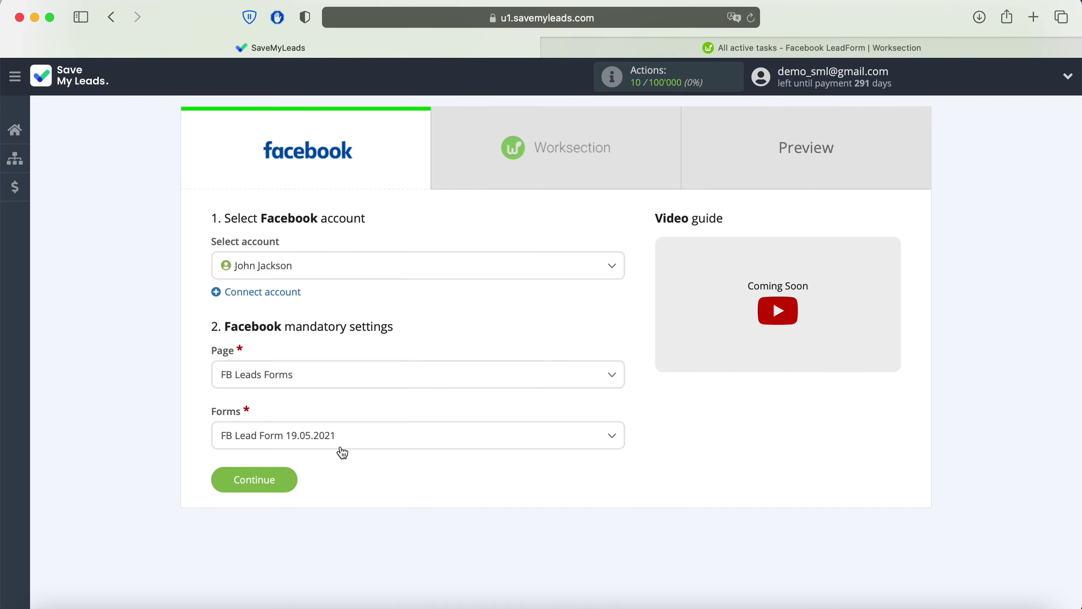
pyautogui.click(344, 441)
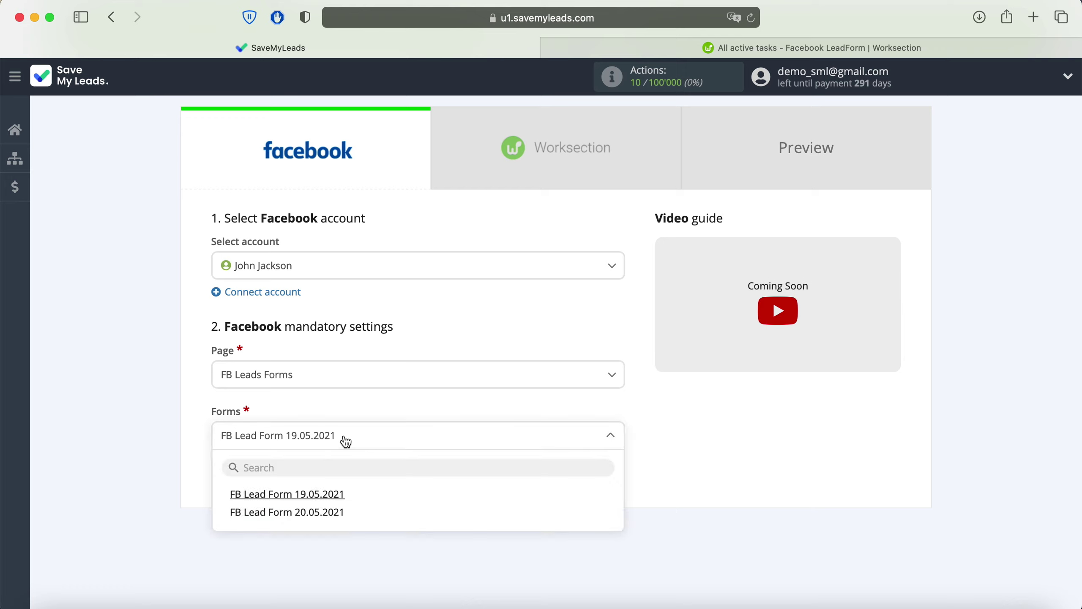
pyautogui.click(366, 496)
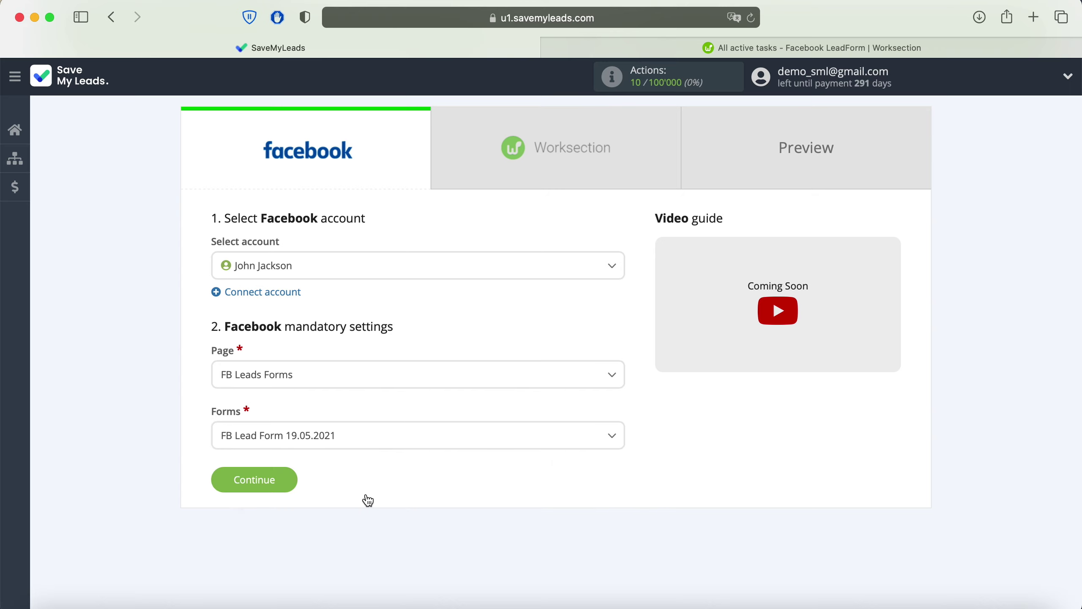
pyautogui.click(286, 478)
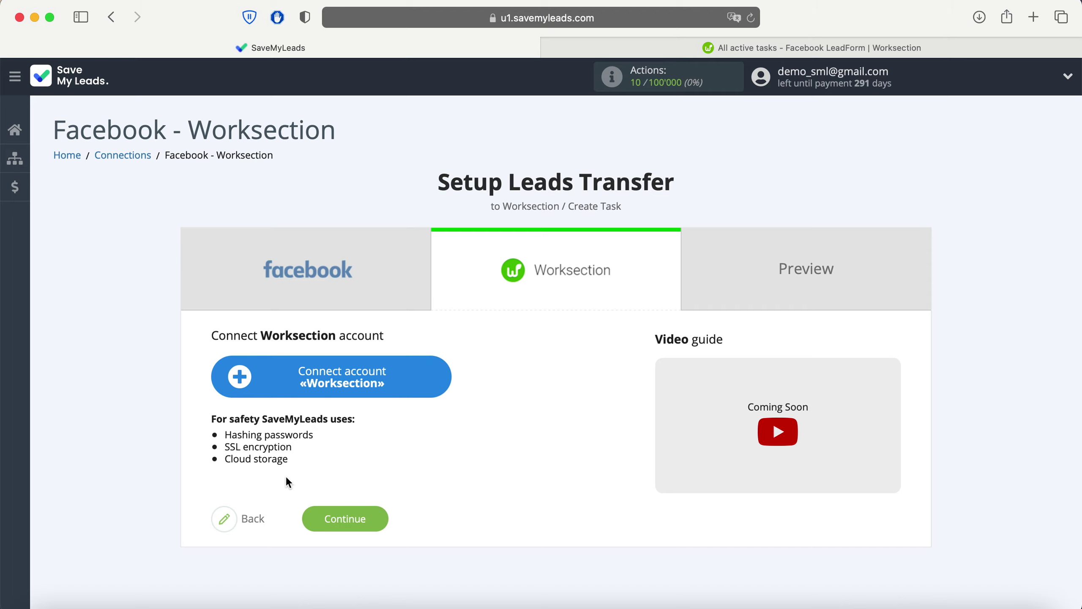
# Step: Start connecting a Worksection account and fill its API Domain with savemyleads.worksection.com, copied from the open Worksection page's address
pyautogui.click(425, 385)
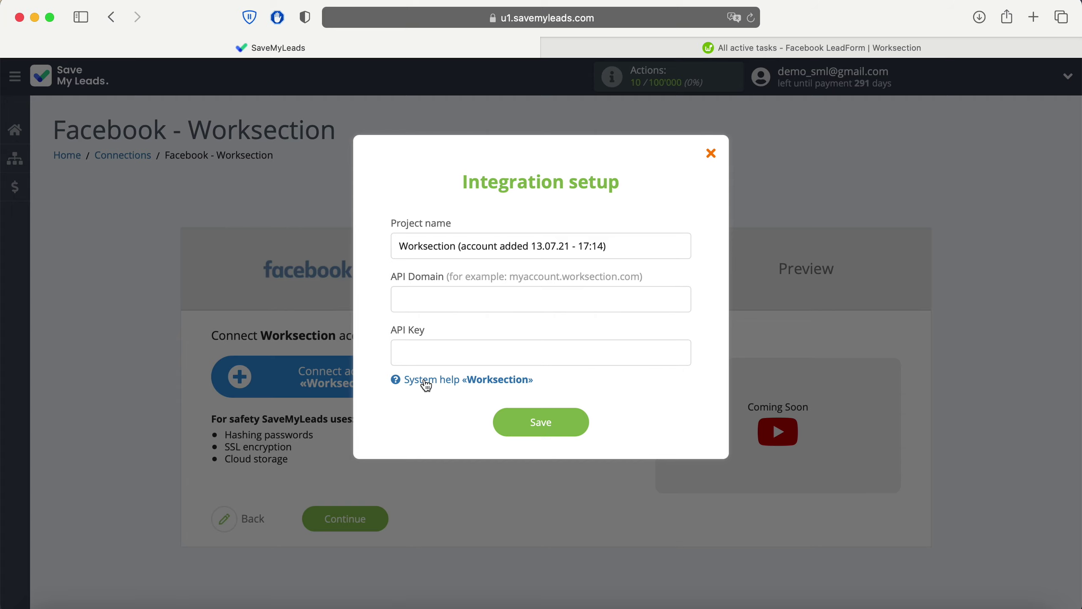
pyautogui.click(714, 50)
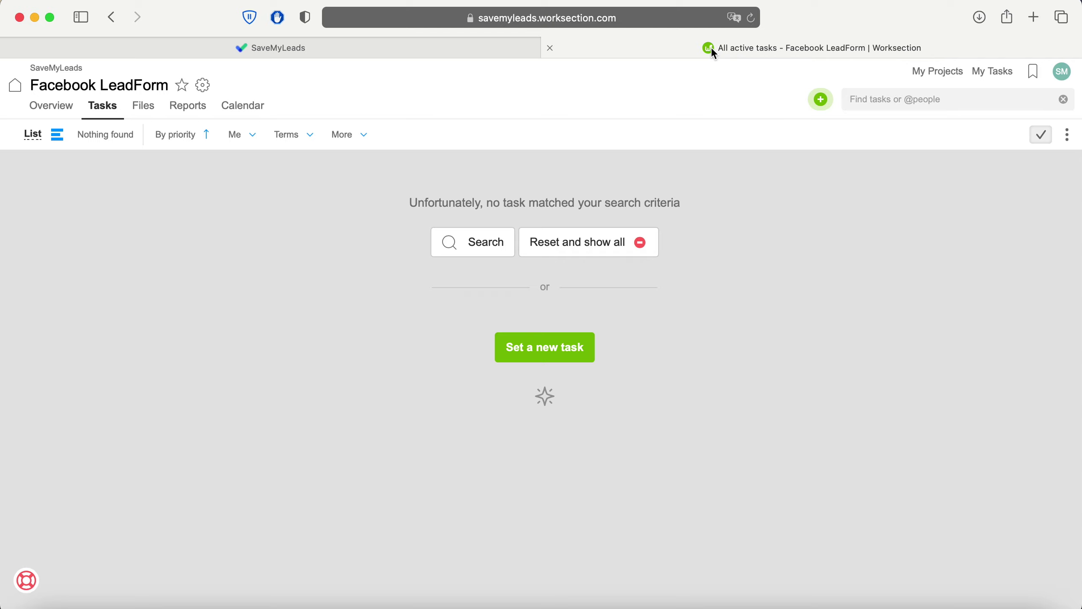
pyautogui.click(629, 20)
pyautogui.click(639, 18)
pyautogui.moveTo(372, 18); pyautogui.dragTo(507, 19)
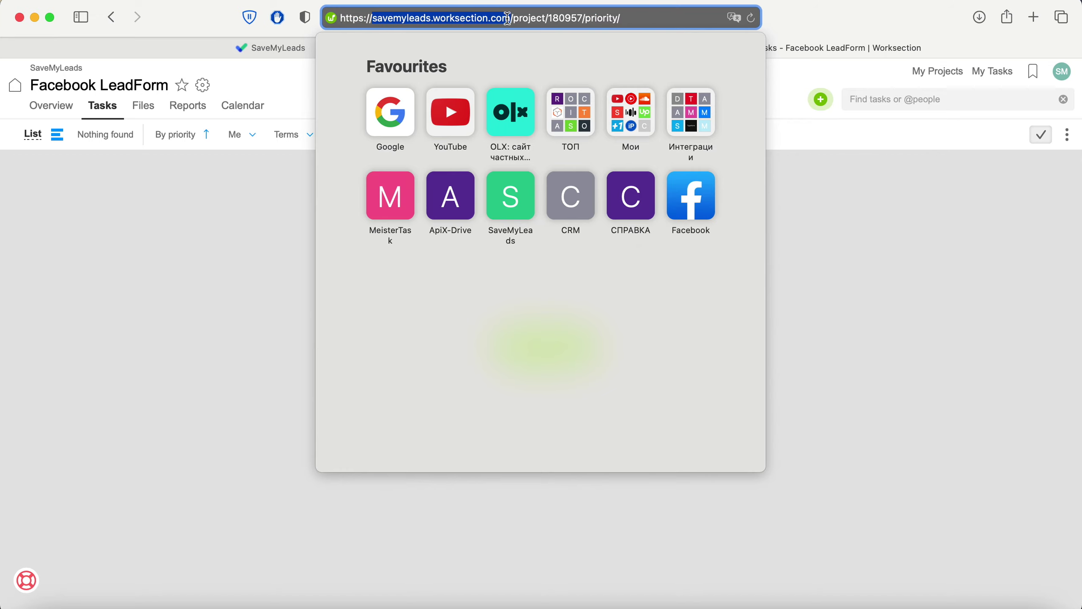
pyautogui.rightClick(465, 19)
pyautogui.click(259, 51)
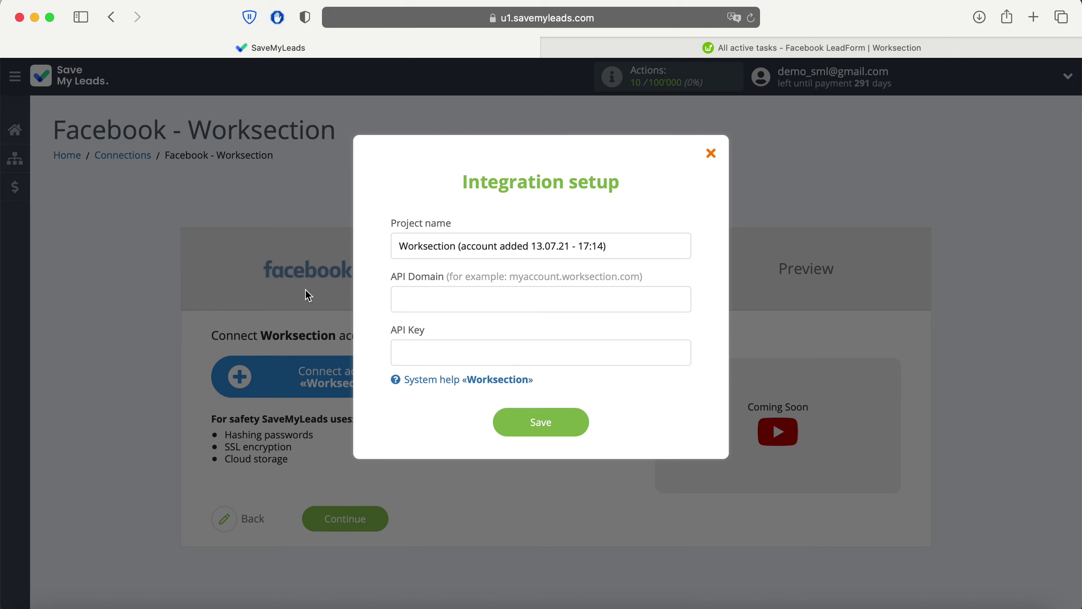
pyautogui.rightClick(408, 299)
pyautogui.click(436, 332)
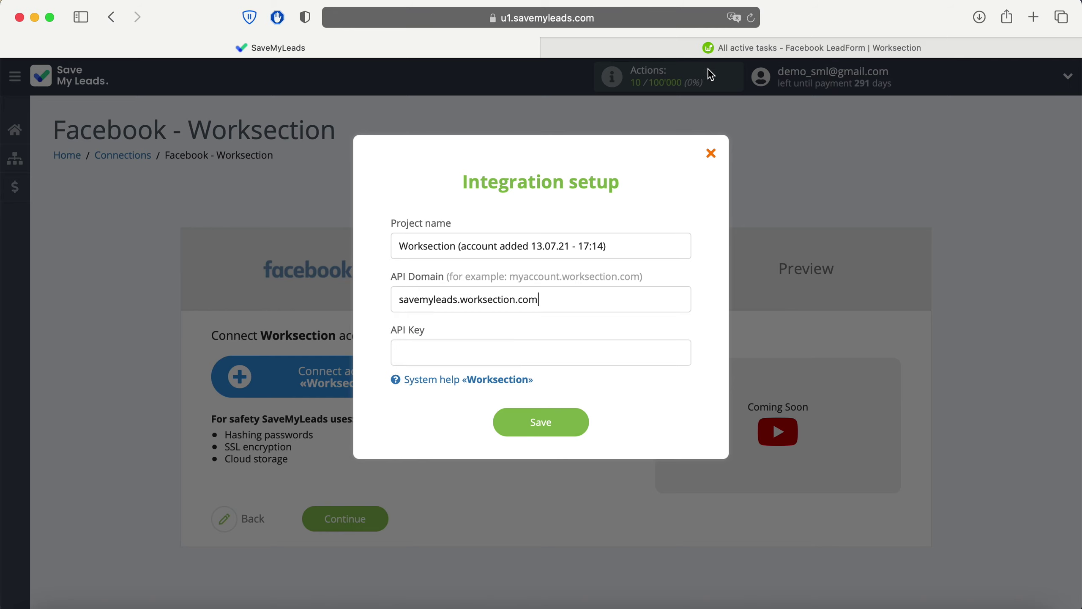
# Step: Switch to Worksection and open the Security settings of the account
pyautogui.click(712, 49)
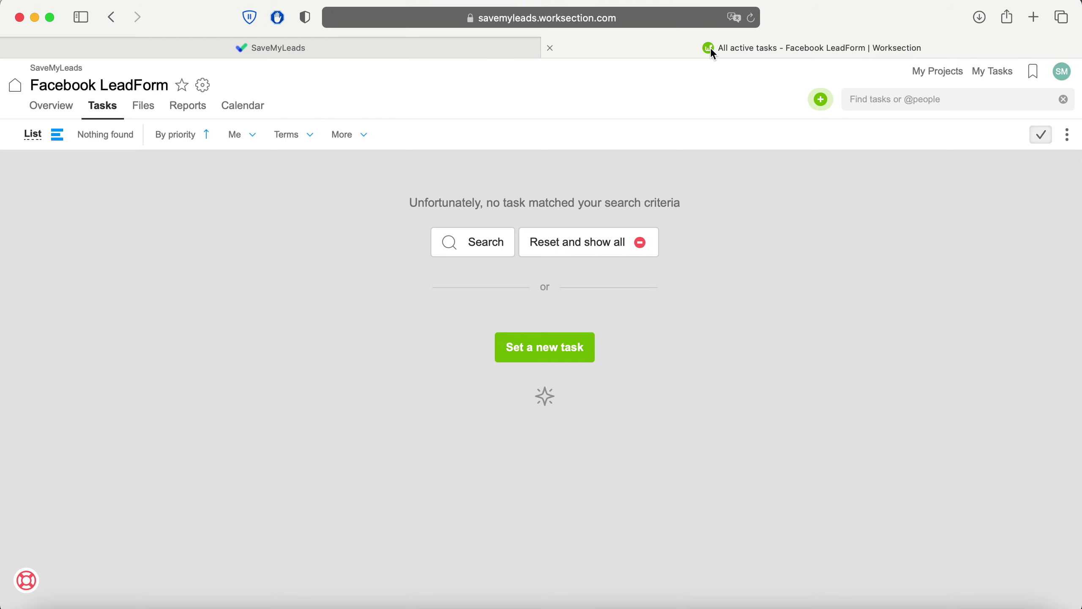
pyautogui.click(1063, 71)
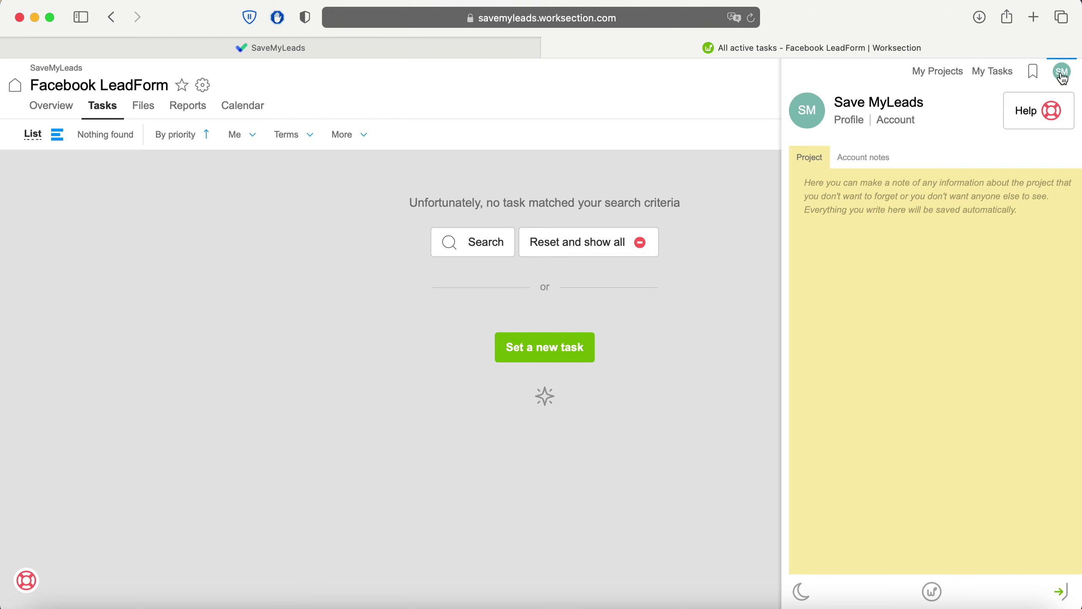
pyautogui.click(847, 121)
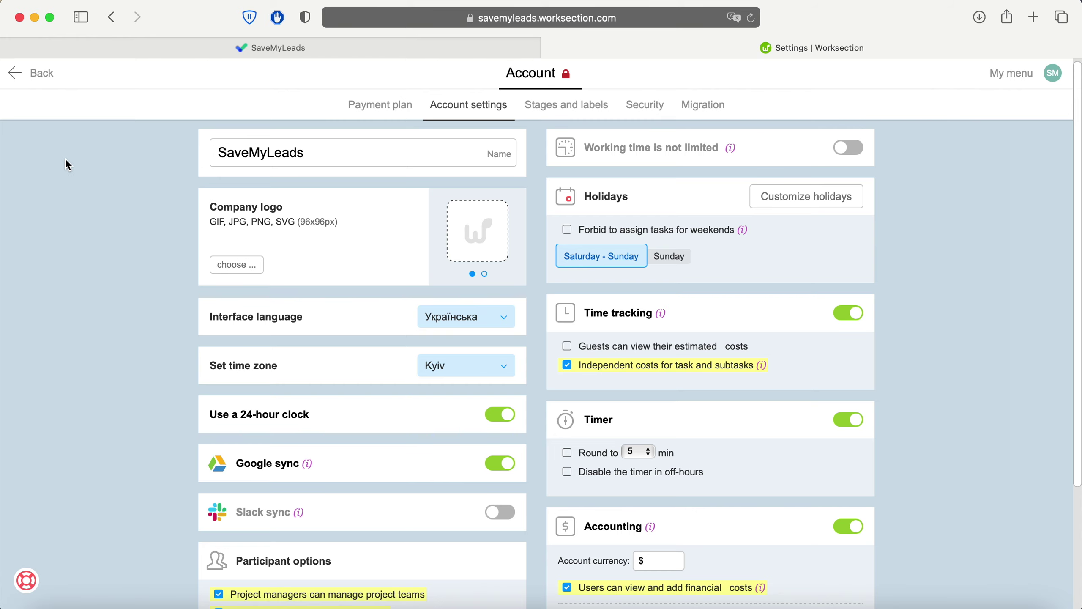
pyautogui.click(658, 107)
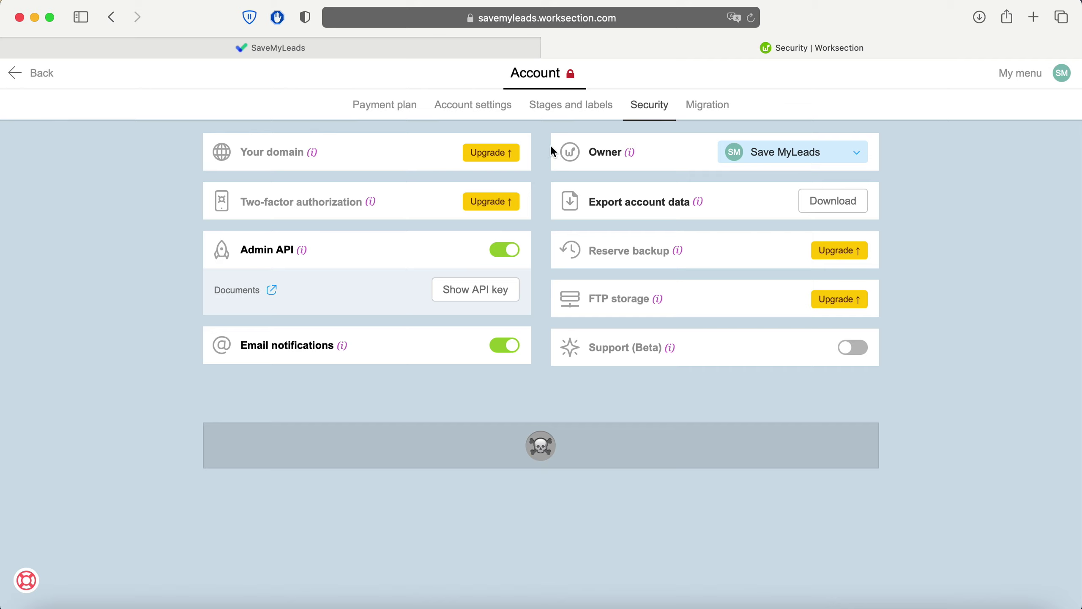
# Step: Reveal the Admin API key by confirming with the account password, copy the key and close the Admin API dialog
pyautogui.click(461, 294)
pyautogui.click(471, 356)
pyautogui.write('••••')
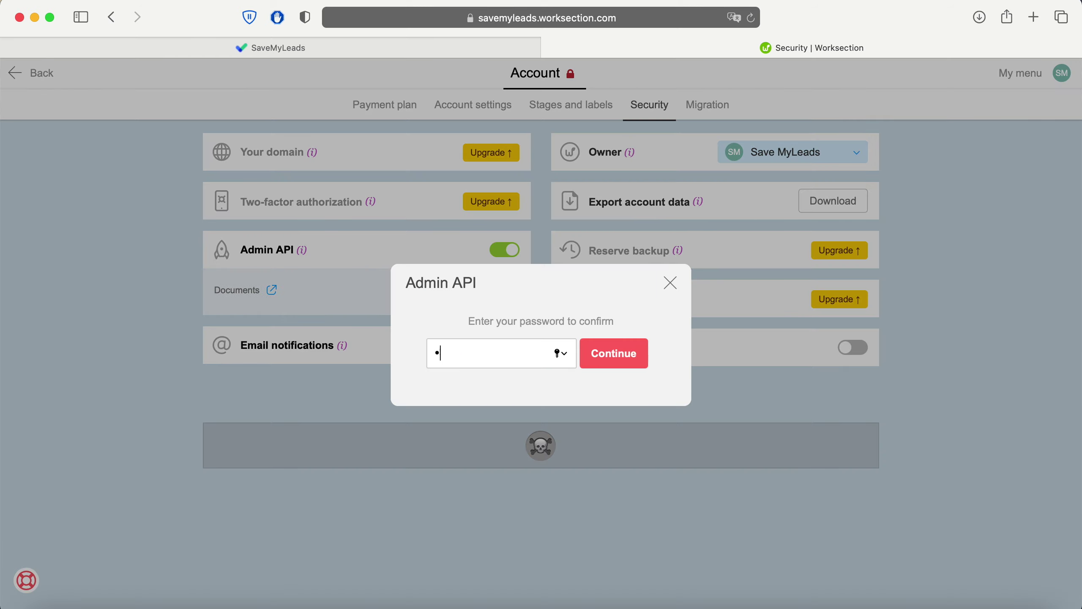
pyautogui.write('•••••••••')
pyautogui.click(625, 341)
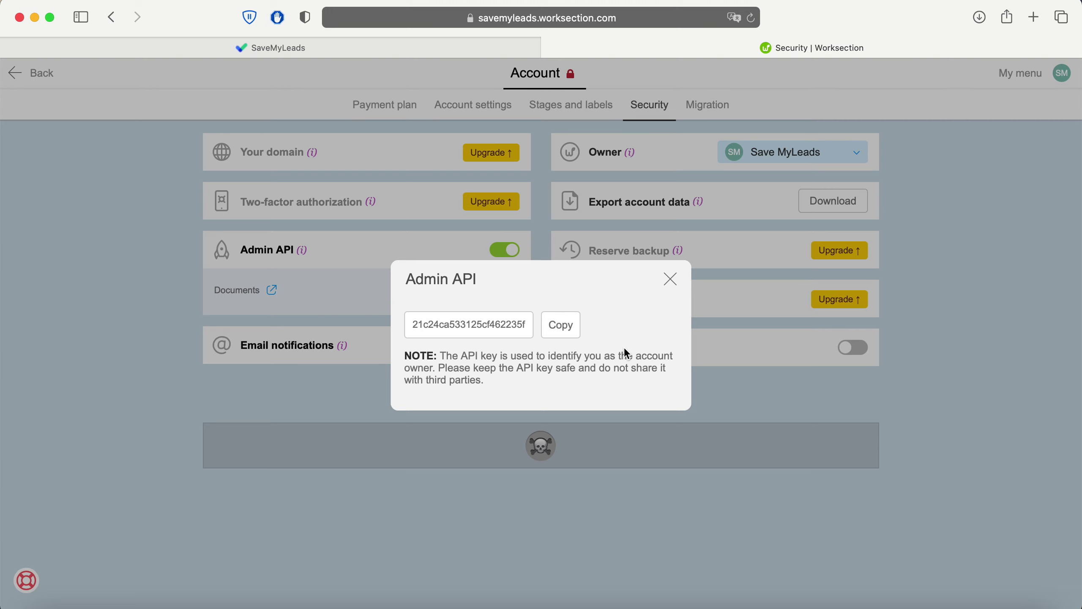
pyautogui.click(560, 325)
pyautogui.click(429, 151)
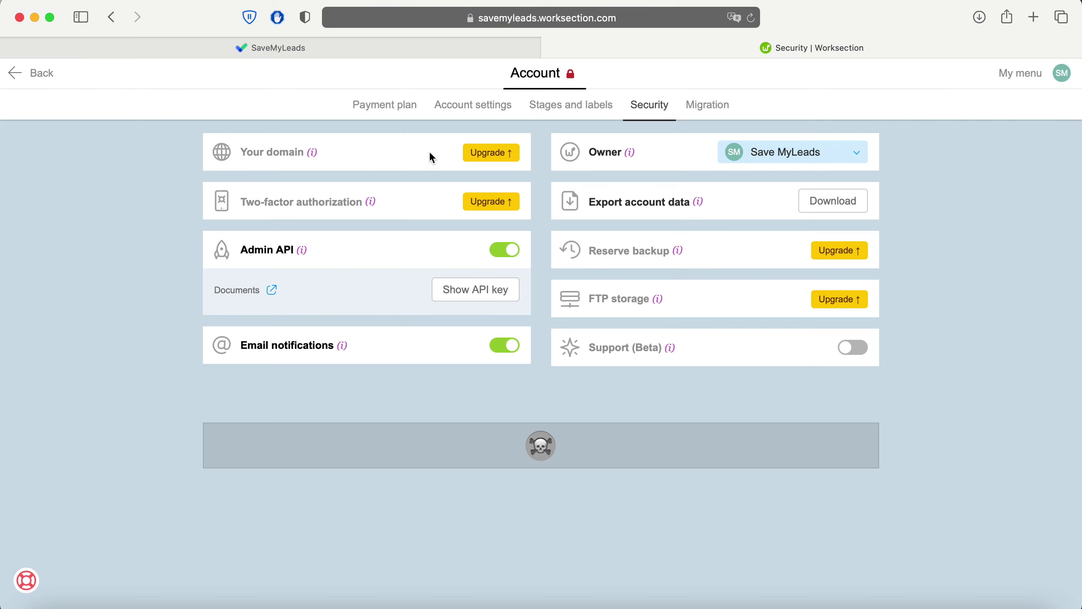
# Step: Return to SaveMyLeads and paste the copied API key into the Worksection integration's API Key field
pyautogui.click(360, 48)
pyautogui.rightClick(439, 348)
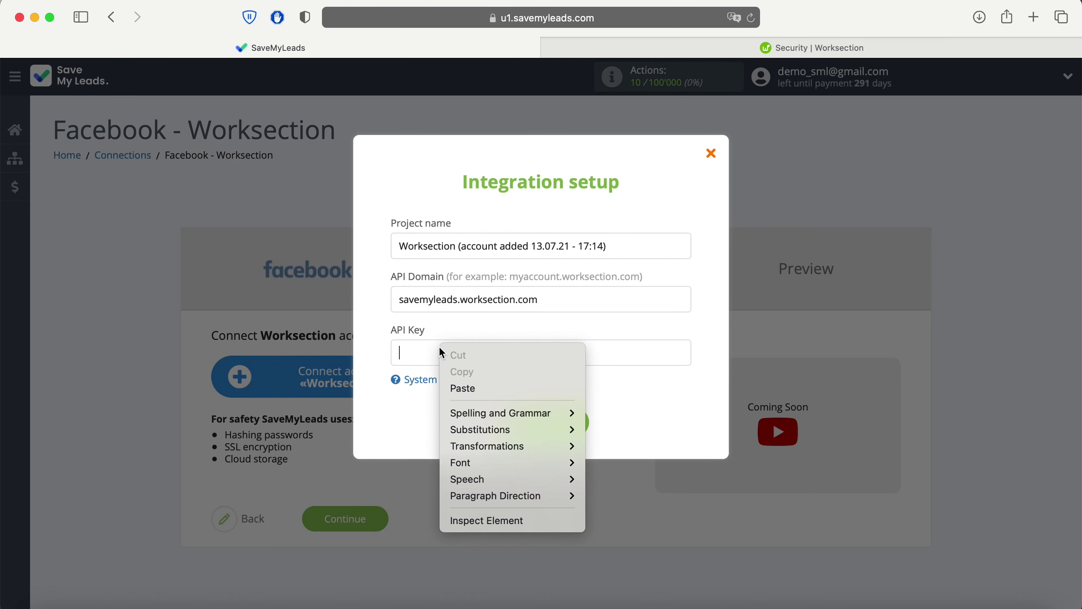
pyautogui.click(469, 387)
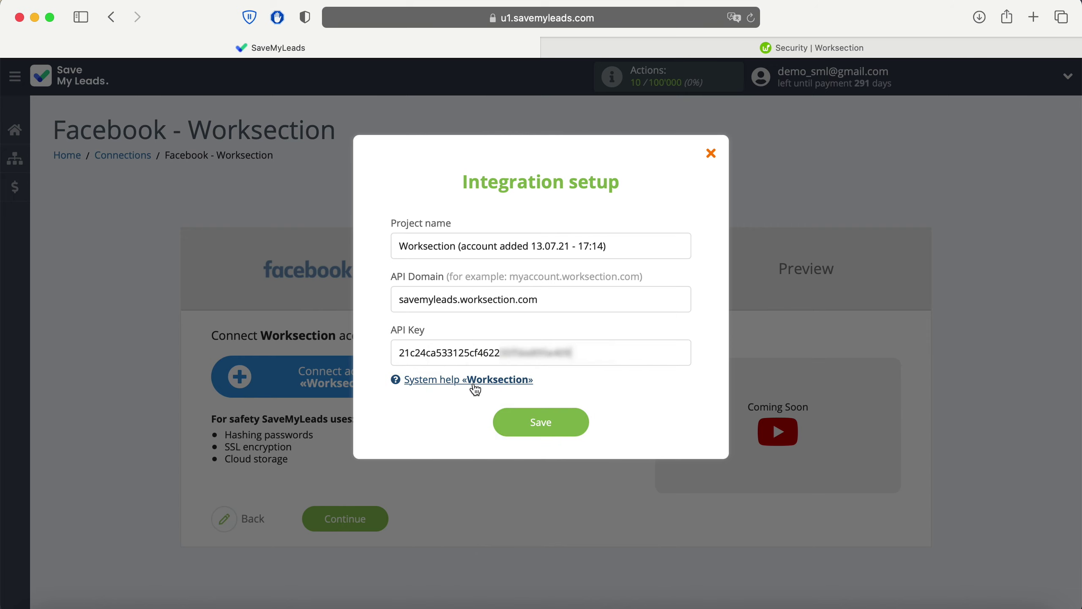
# Step: Save the Worksection integration and choose Facebook LeadForm as the project for new tasks
pyautogui.click(549, 422)
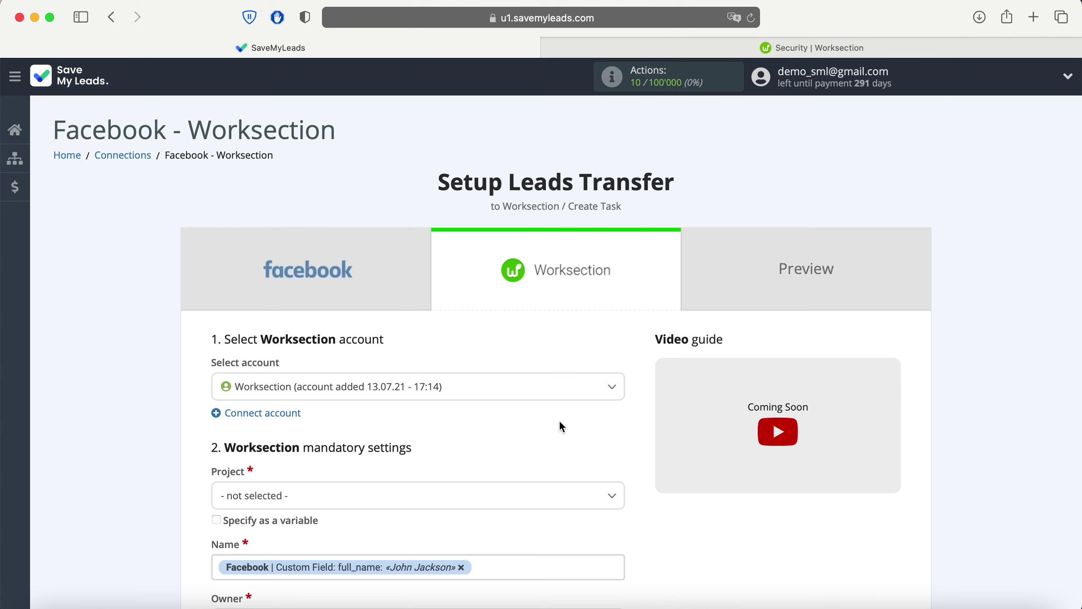
pyautogui.click(350, 495)
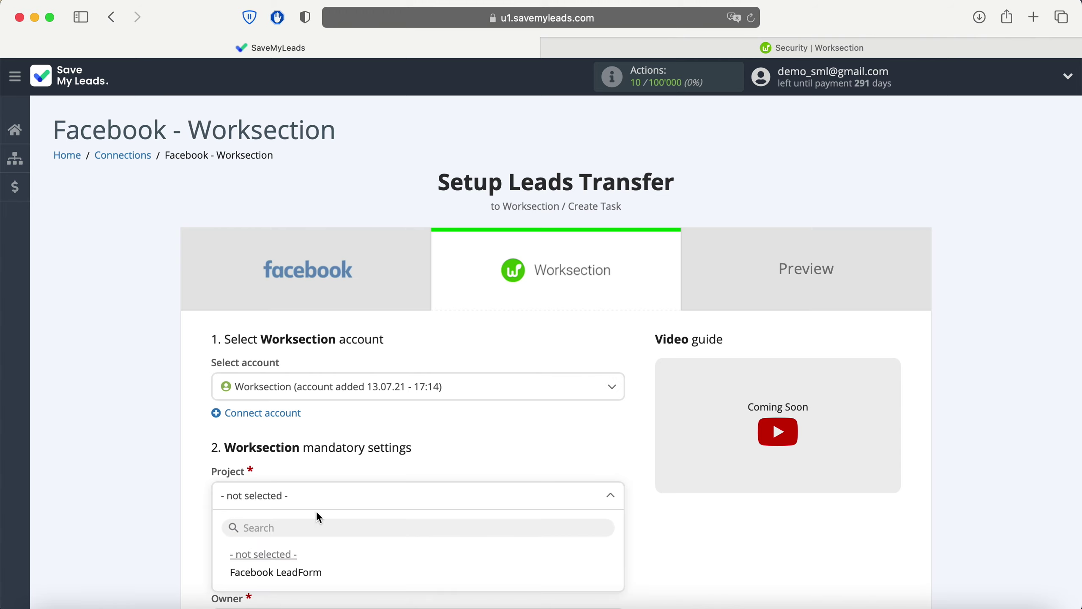
pyautogui.click(315, 575)
# Step: Review the Worksection task fields and the variables available for Name, keep the prefilled mapping and continue to the preview
pyautogui.scroll(-10, 322, 554)
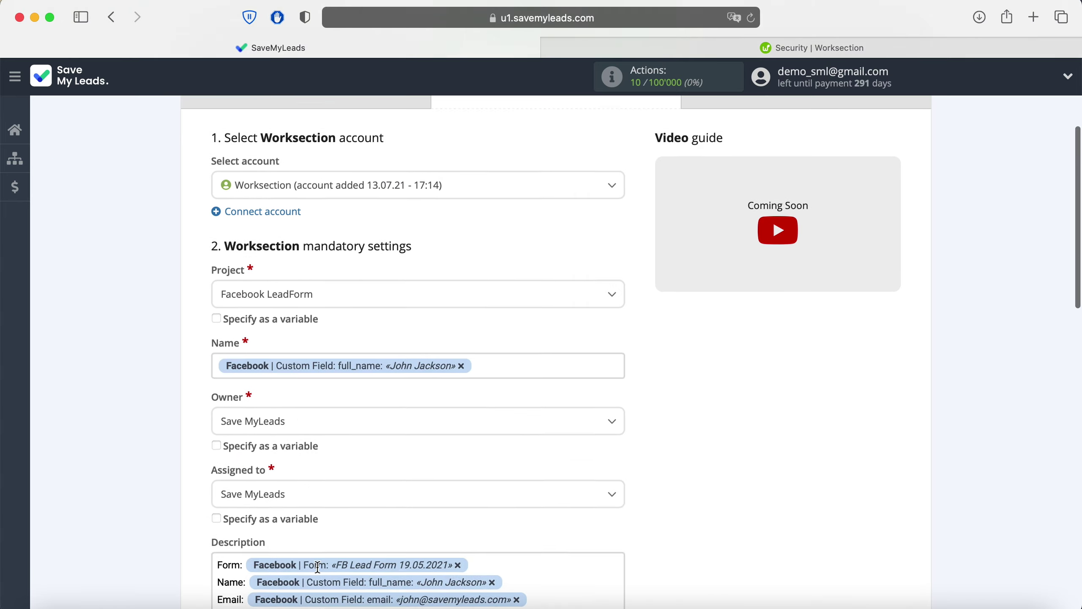
pyautogui.scroll(-4, 323, 550)
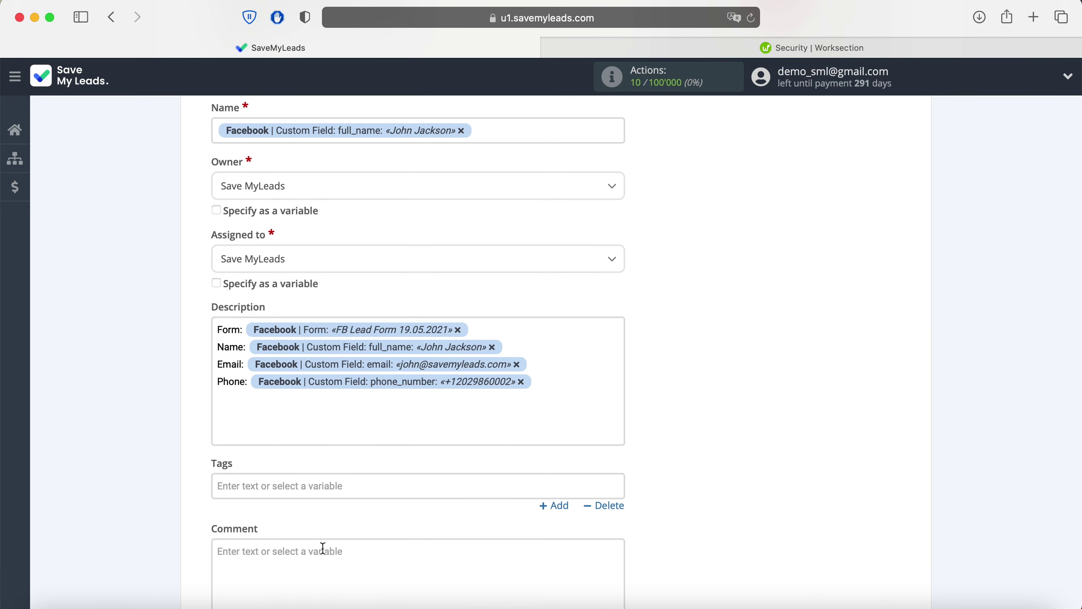
pyautogui.click(507, 131)
pyautogui.scroll(-5, 451, 363)
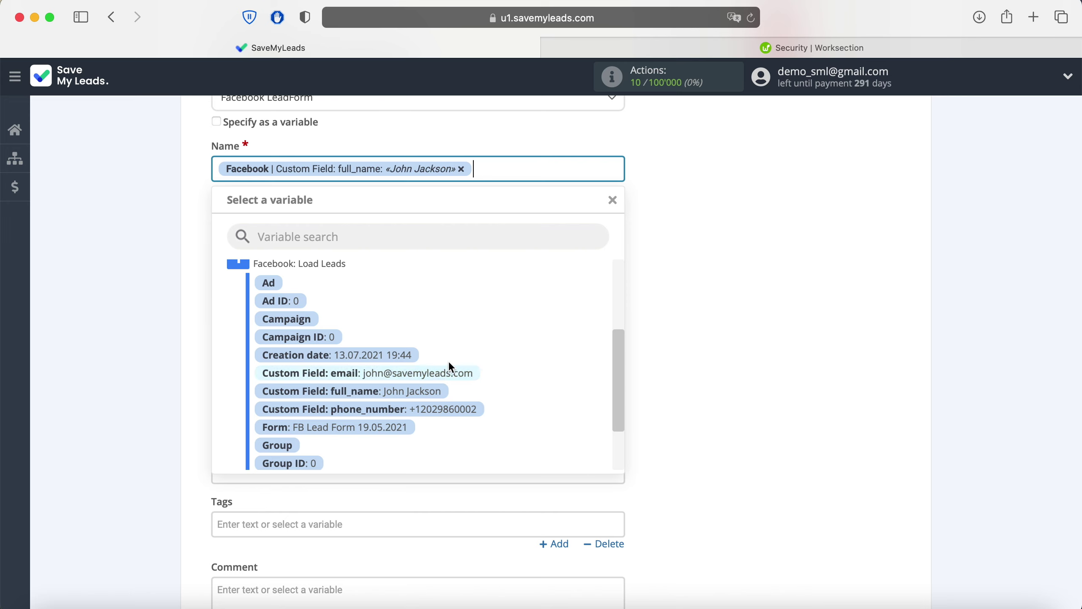
pyautogui.click(736, 315)
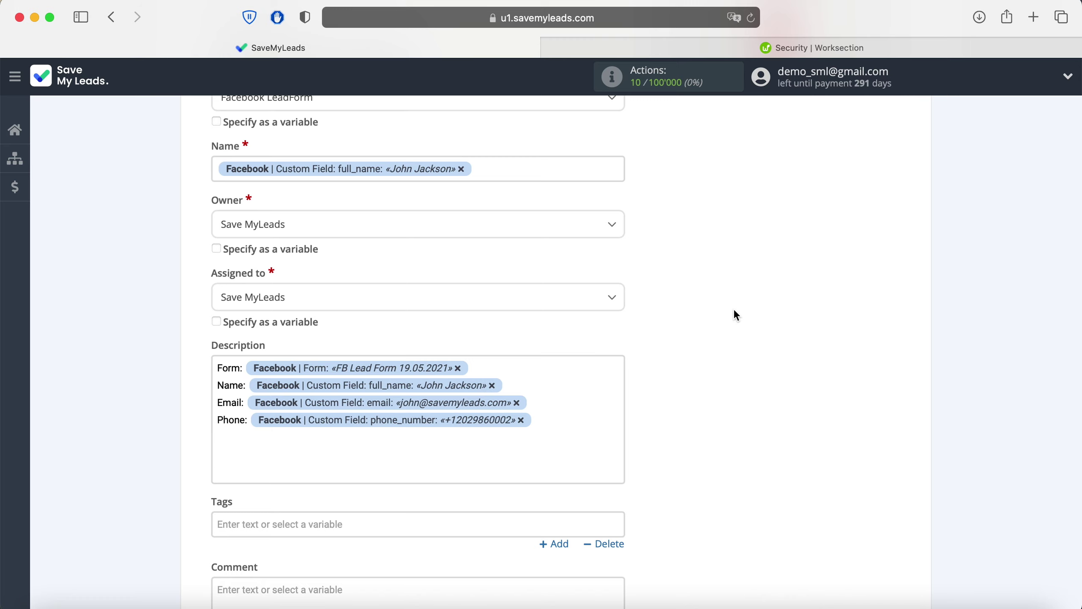
pyautogui.scroll(-5, 736, 315)
pyautogui.scroll(-5, 735, 311)
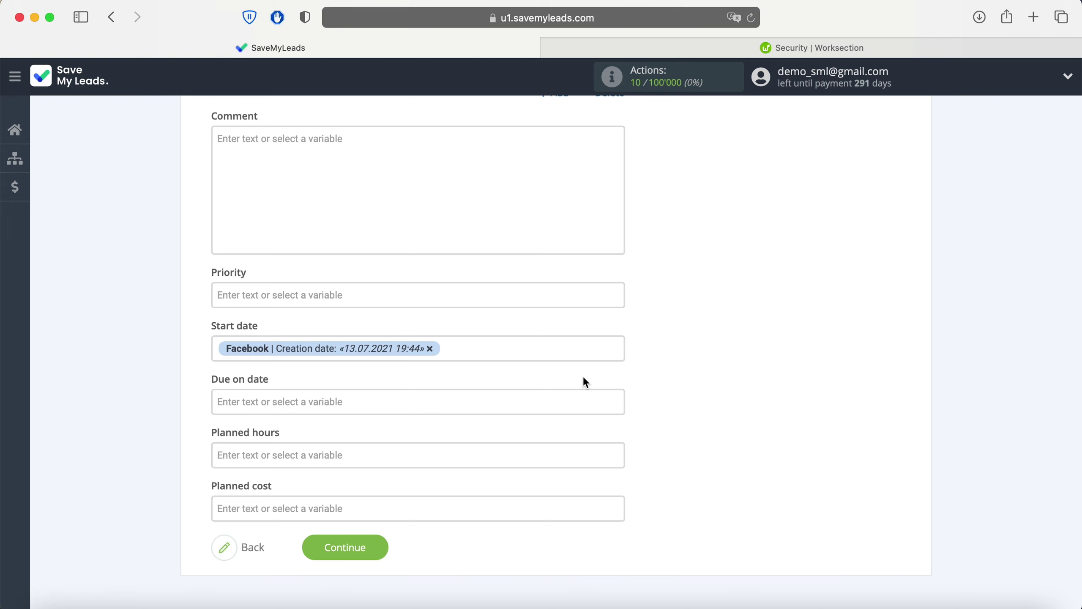
pyautogui.click(366, 549)
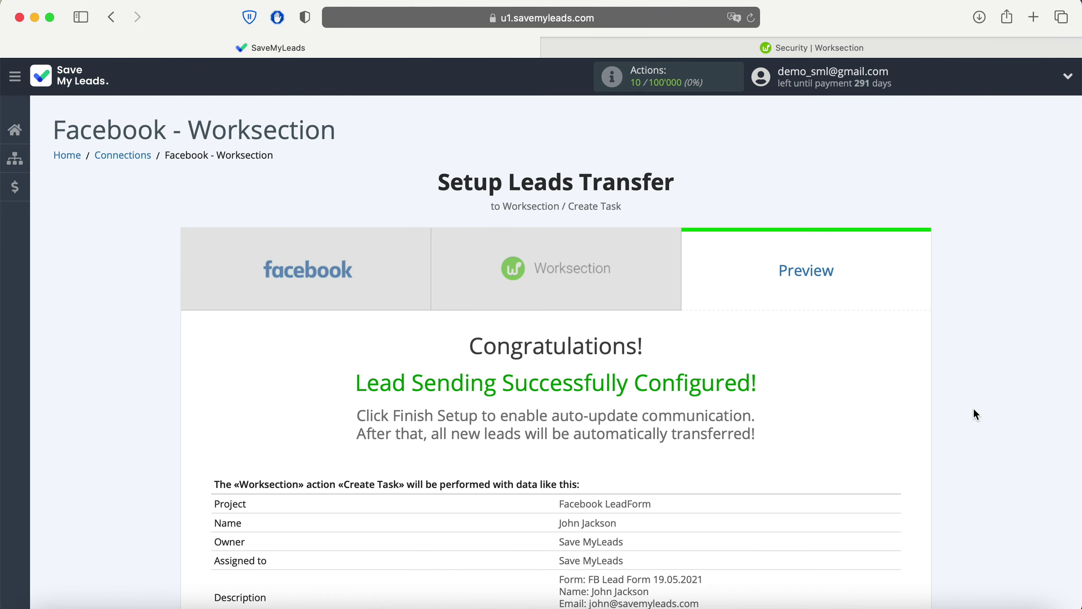
# Step: Send test data to Worksection, then switch to Worksection and open the test lead's task in the Facebook LeadForm project
pyautogui.scroll(-5, 975, 414)
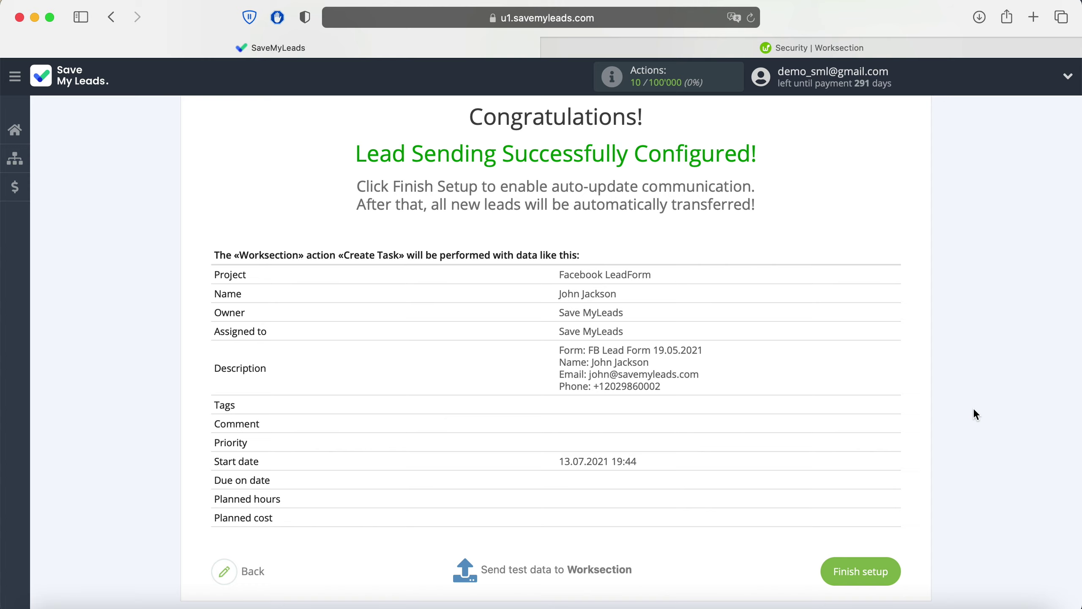
pyautogui.click(571, 571)
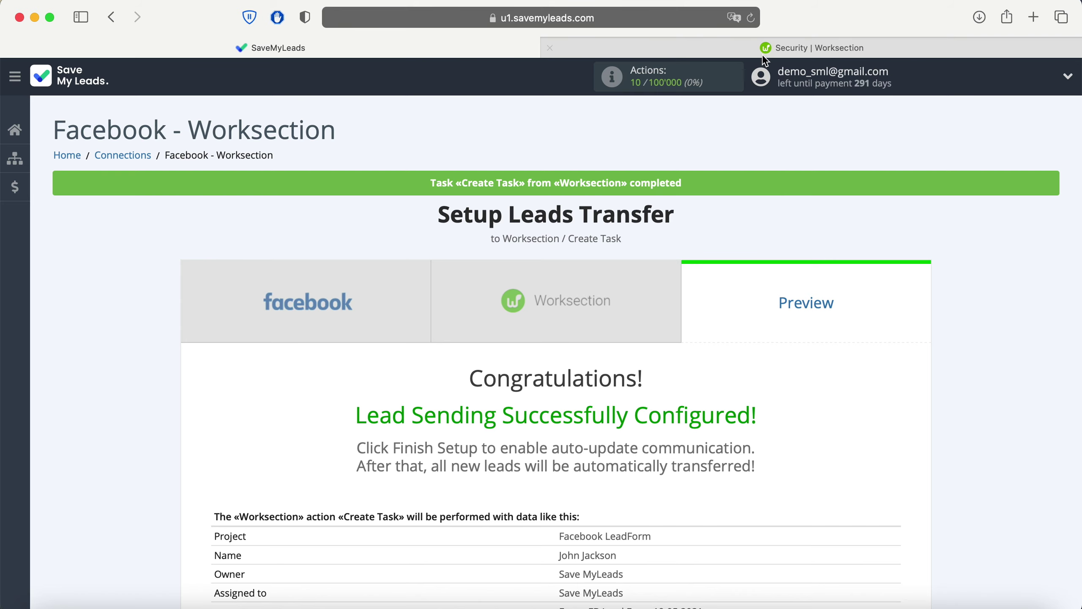
pyautogui.click(711, 53)
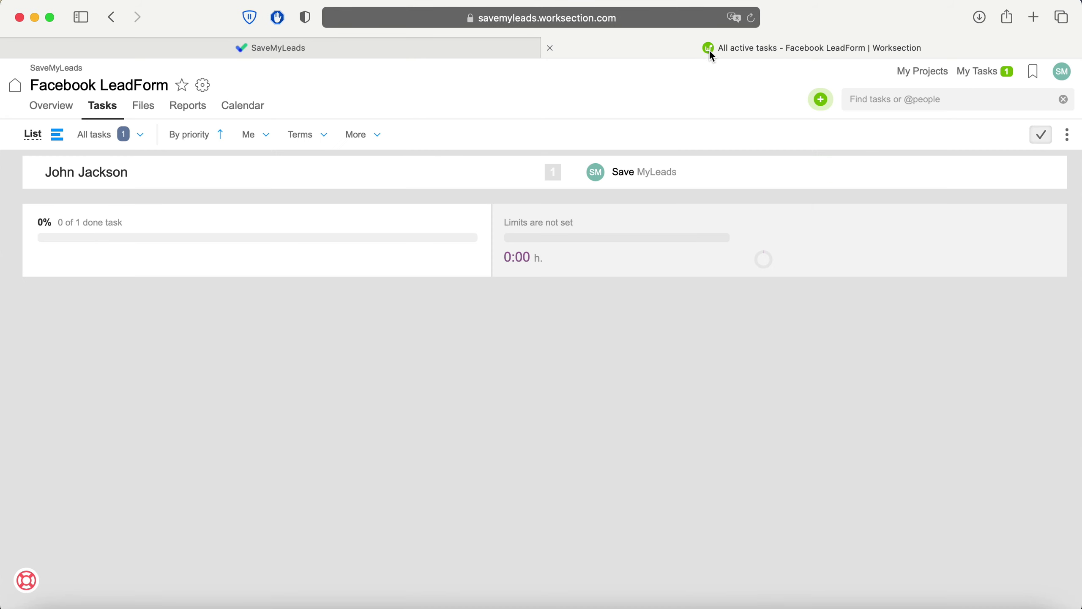
pyautogui.click(101, 172)
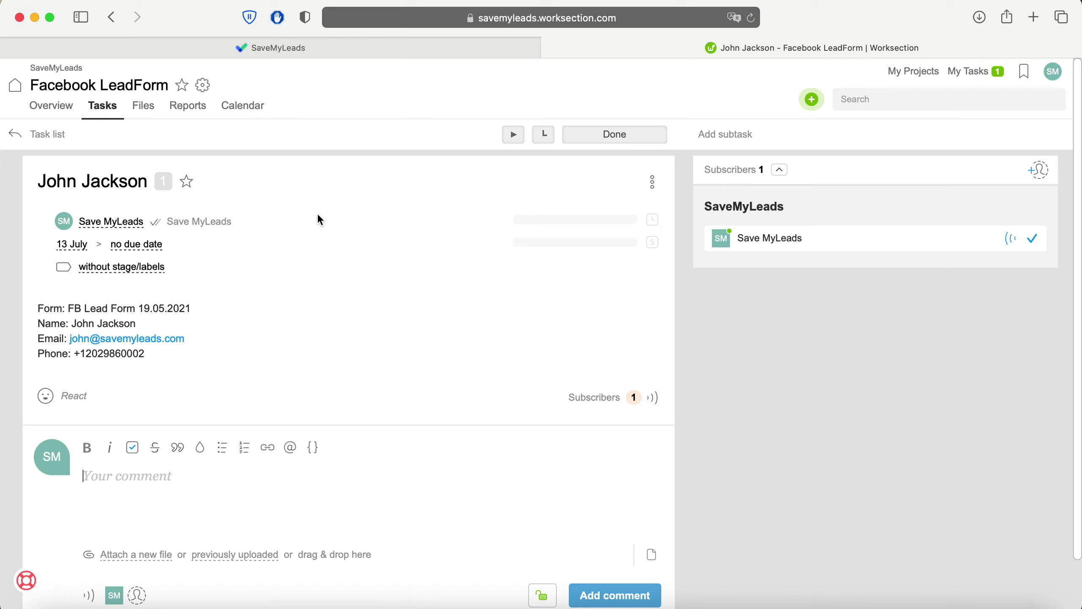
# Step: Return to SaveMyLeads and finish the setup of the Facebook - Worksection connection
pyautogui.click(359, 51)
pyautogui.scroll(-10, 1000, 345)
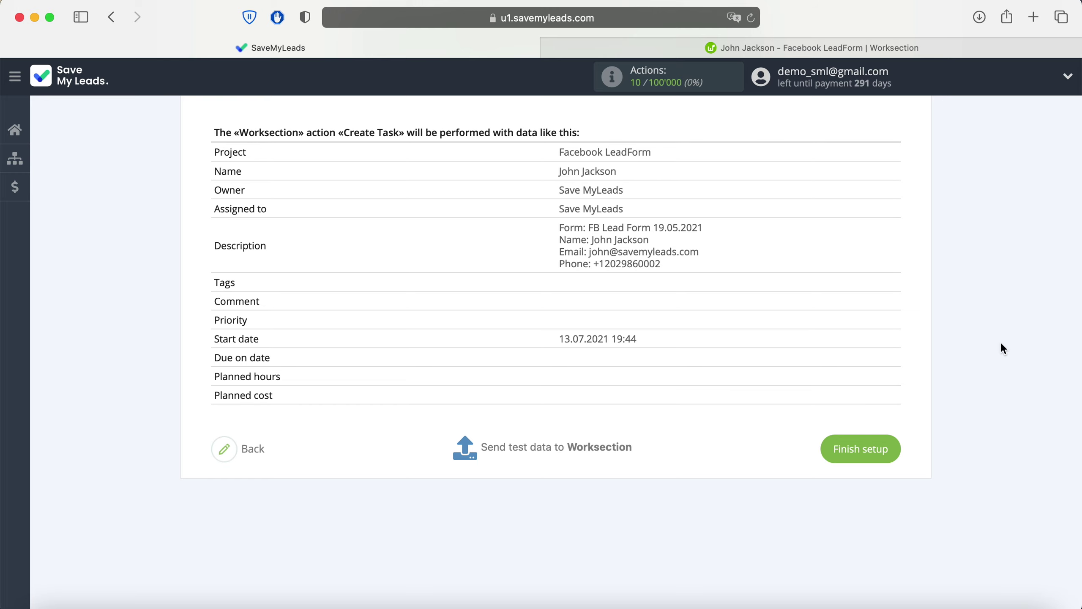
pyautogui.click(884, 444)
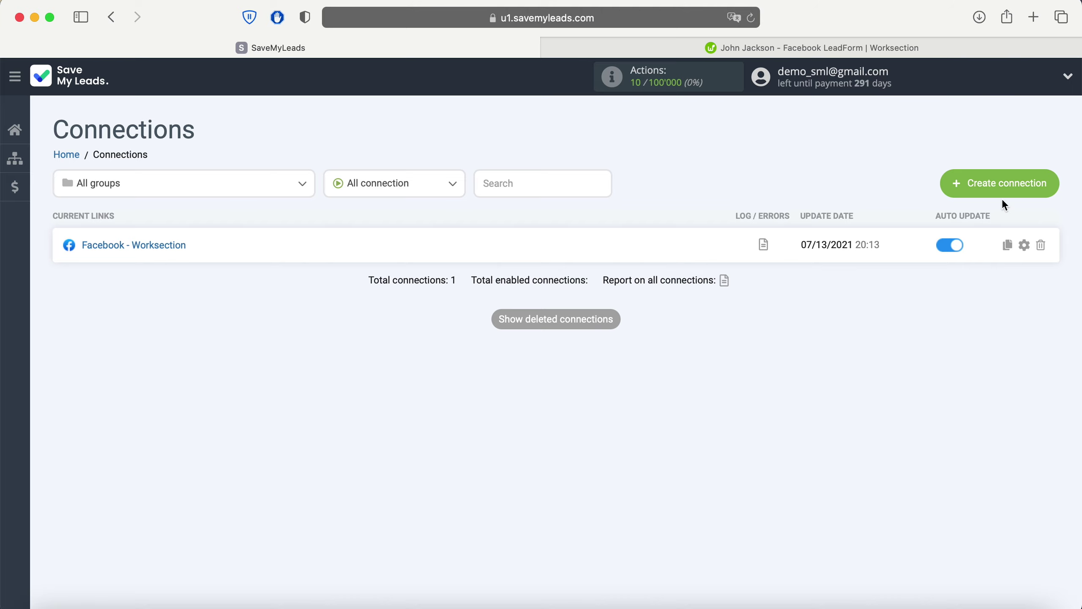
# Step: Rename the connection to "Facebook - Worksection LeadForm 19.05.2021" in its settings and save it
pyautogui.click(1006, 247)
pyautogui.click(623, 268)
pyautogui.write('L')
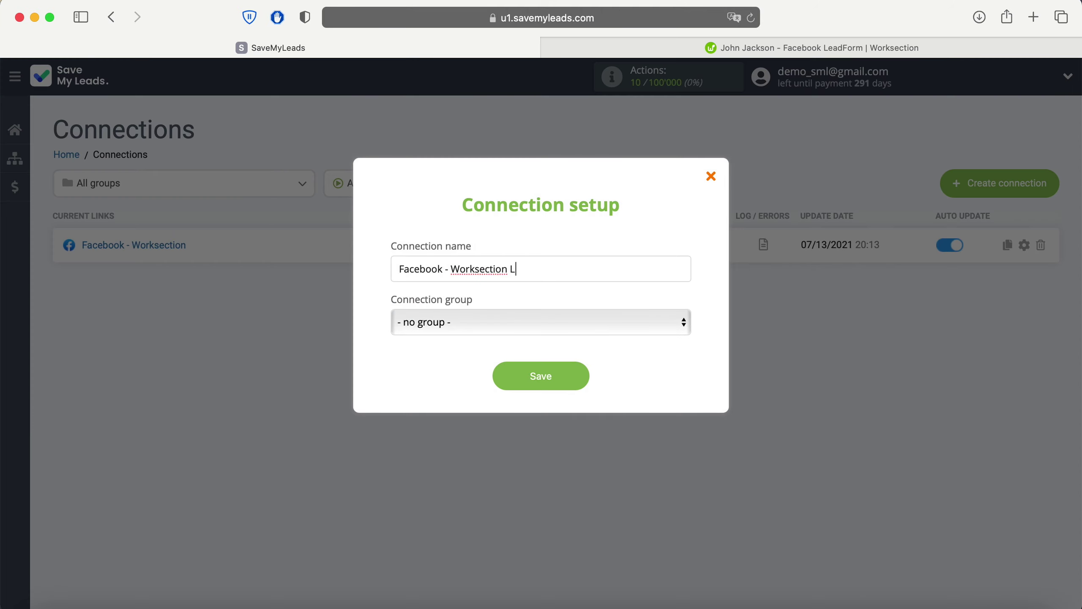
pyautogui.write('eadForm 19.05.2021')
pyautogui.click(548, 376)
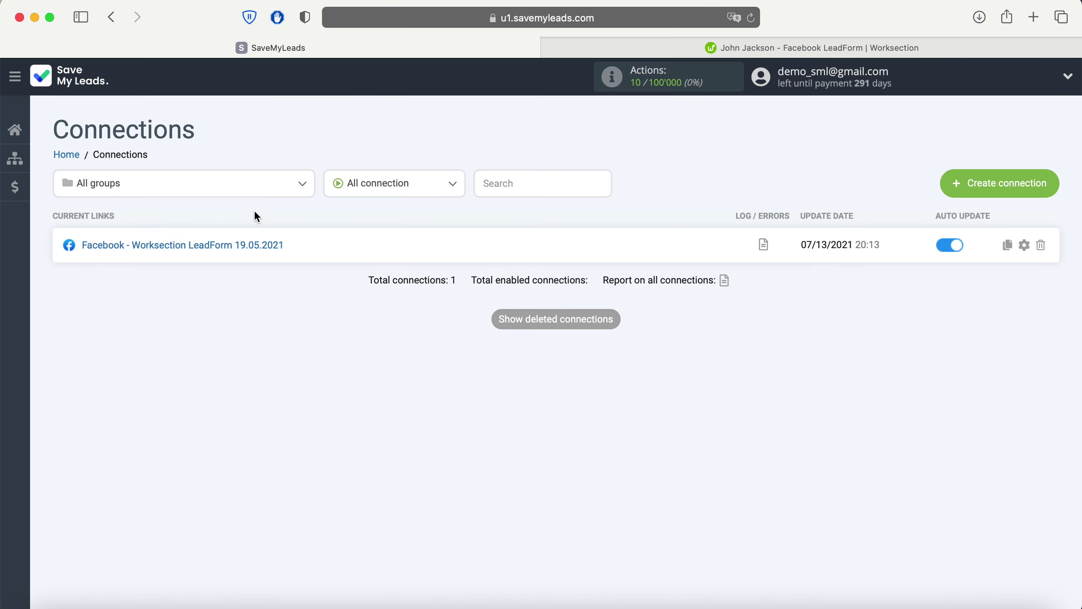